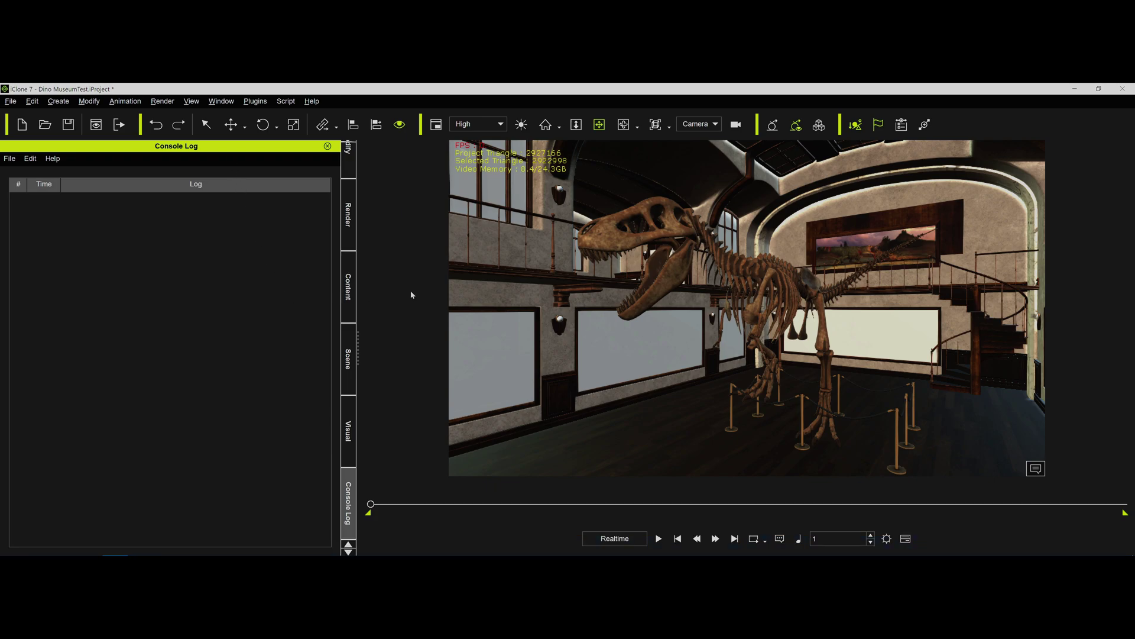
Step: Choose Script > Load Python to bring up the script file dialog
{"action": "left_click", "coordinate": [288, 103]}
{"action": "left_click", "coordinate": [295, 118]}
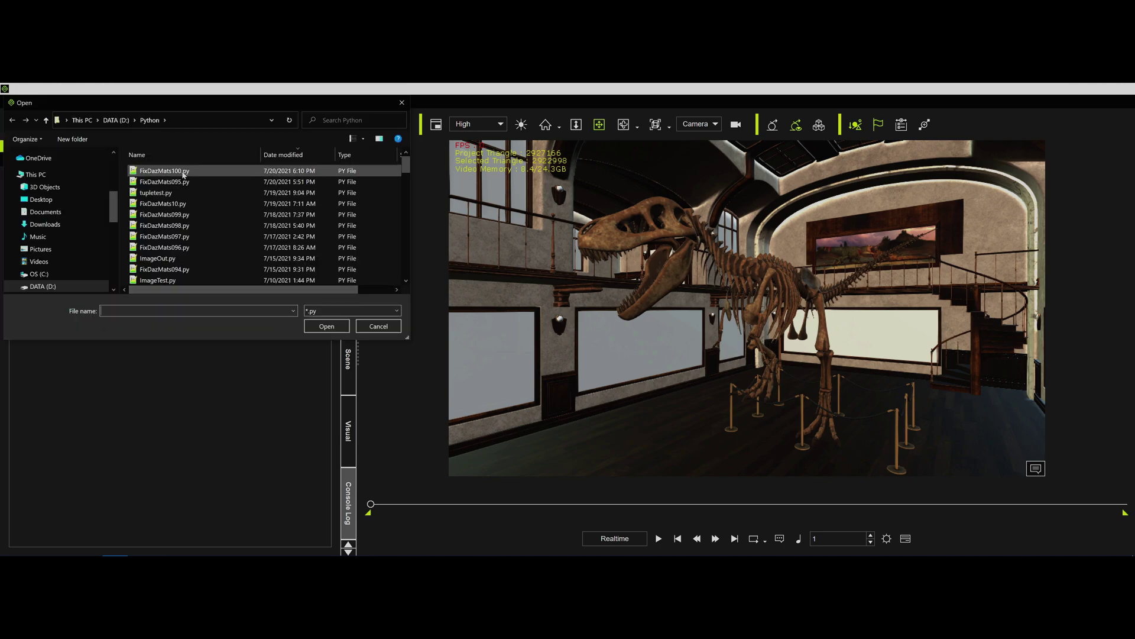
Step: Run FixDazMats, minimize its readme, and wait until it logs 431 maps written
{"action": "double_click", "coordinate": [184, 172]}
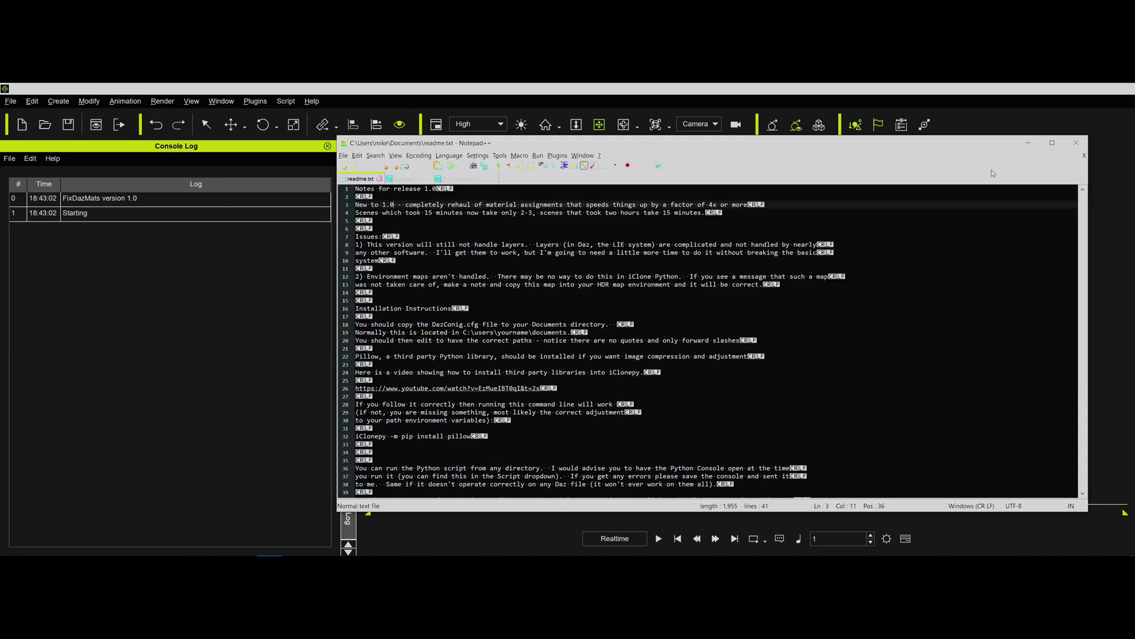
{"action": "left_click", "coordinate": [1027, 144]}
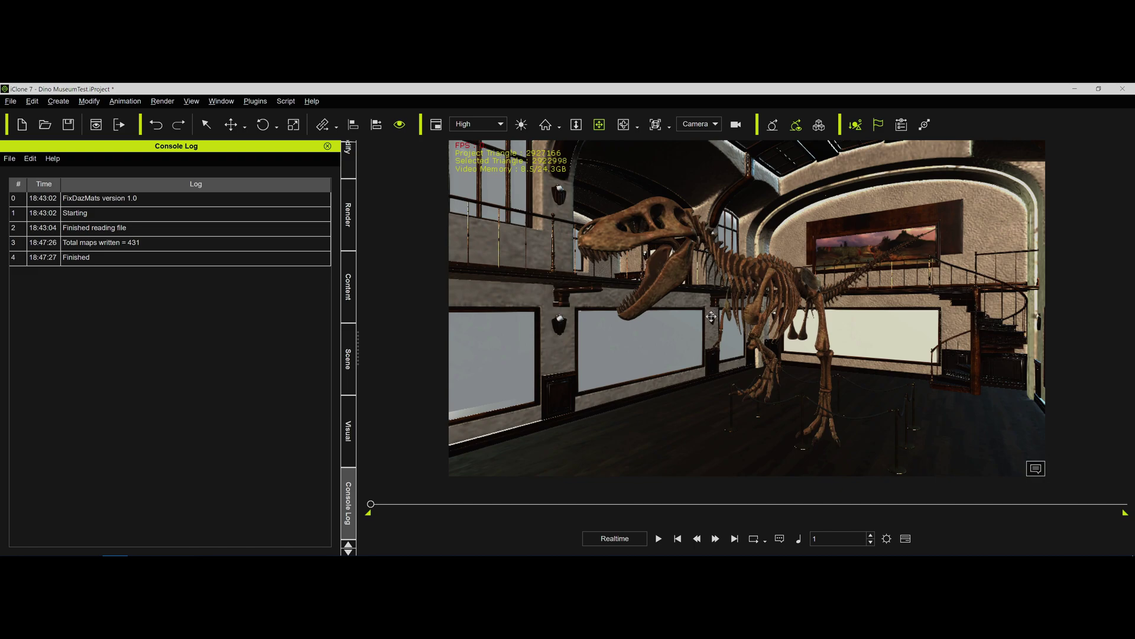
{"action": "middle_click_drag", "start_coordinate": [712, 317], "coordinate": [765, 352]}
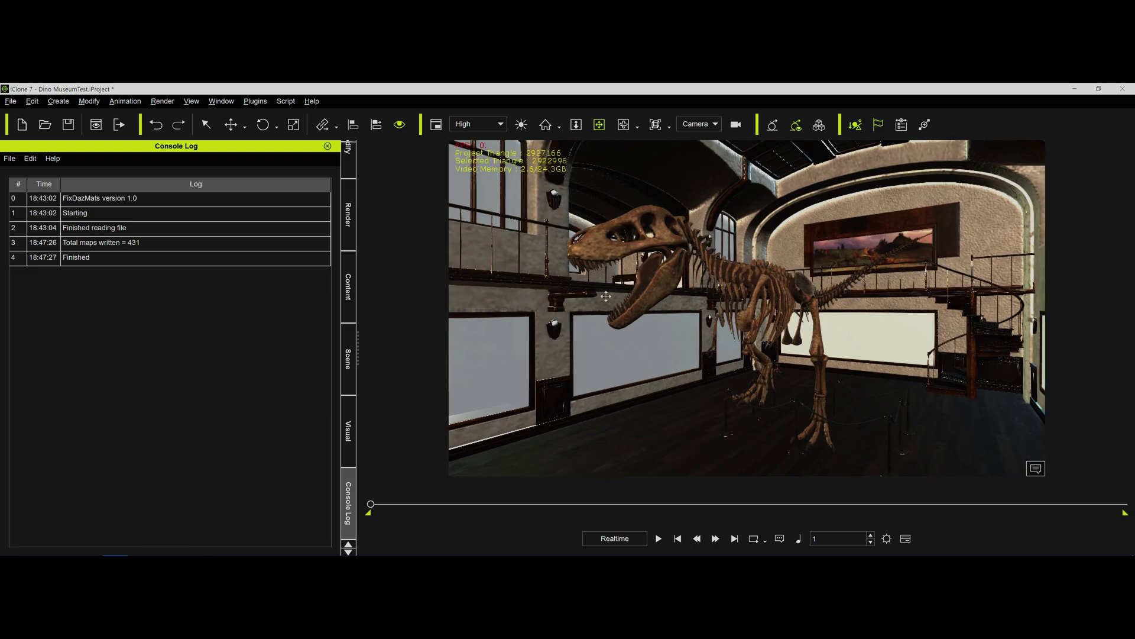
Step: Select the museum prop and show its material list in the Modify panel
{"action": "left_click", "coordinate": [347, 157]}
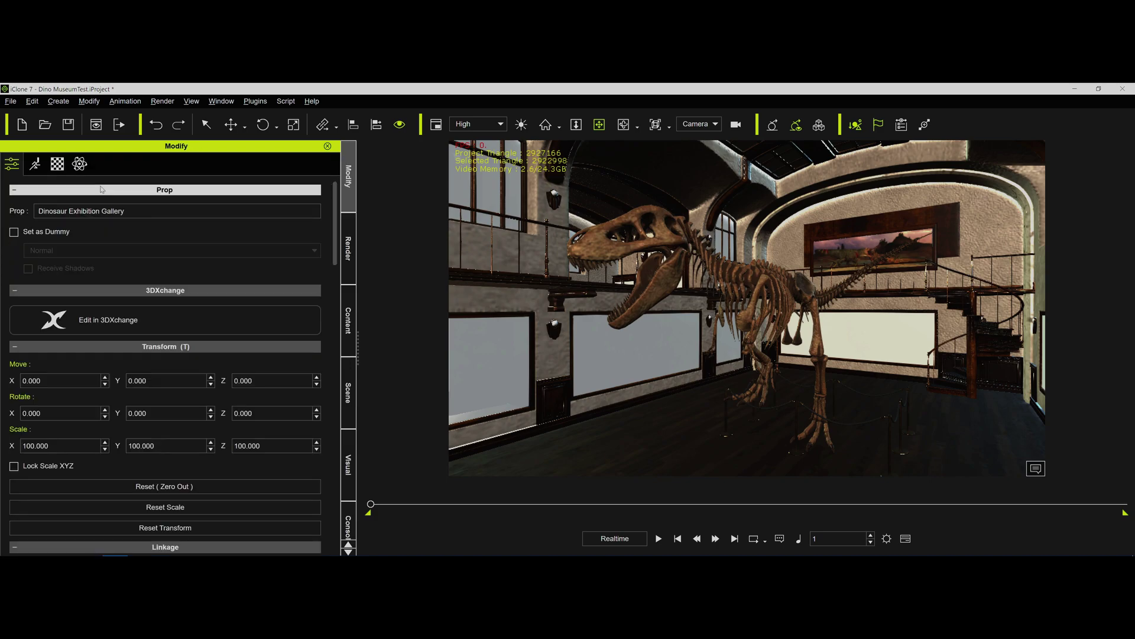
{"action": "left_click", "coordinate": [57, 164]}
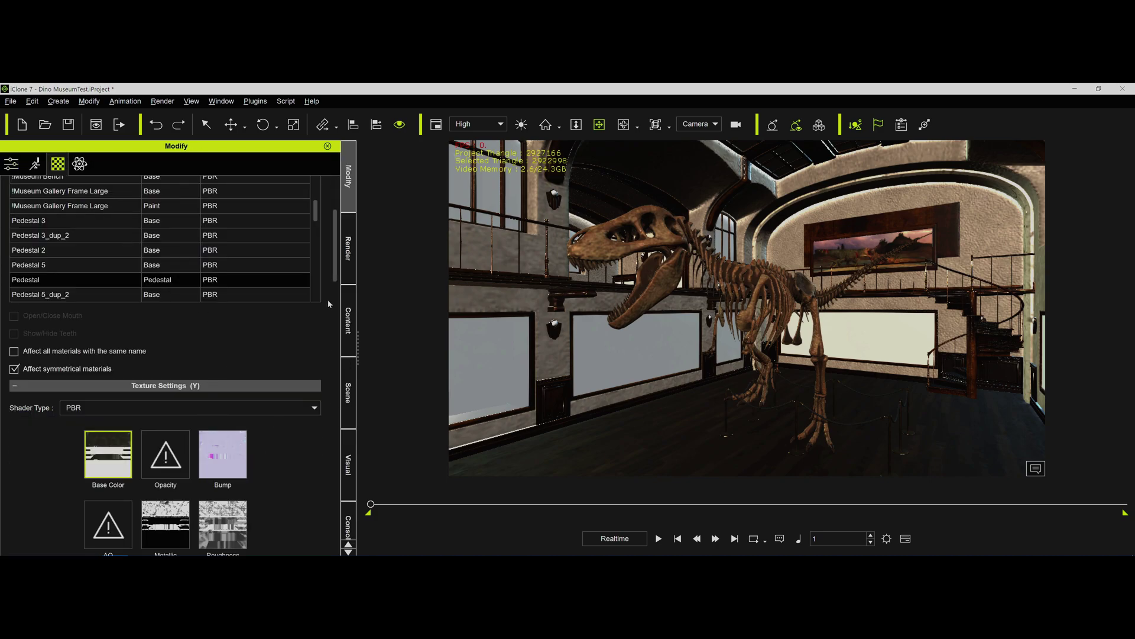
{"action": "scroll", "coordinate": [335, 248], "scroll_direction": "down", "scroll_amount": 5}
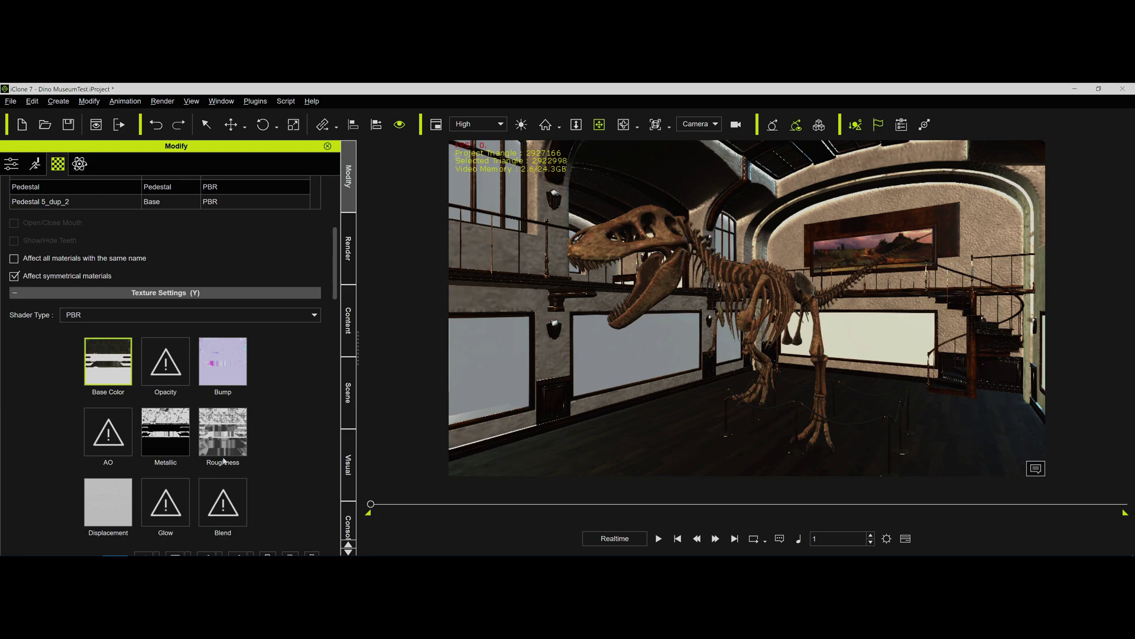
{"action": "scroll", "coordinate": [334, 254], "scroll_direction": "up", "scroll_amount": 2}
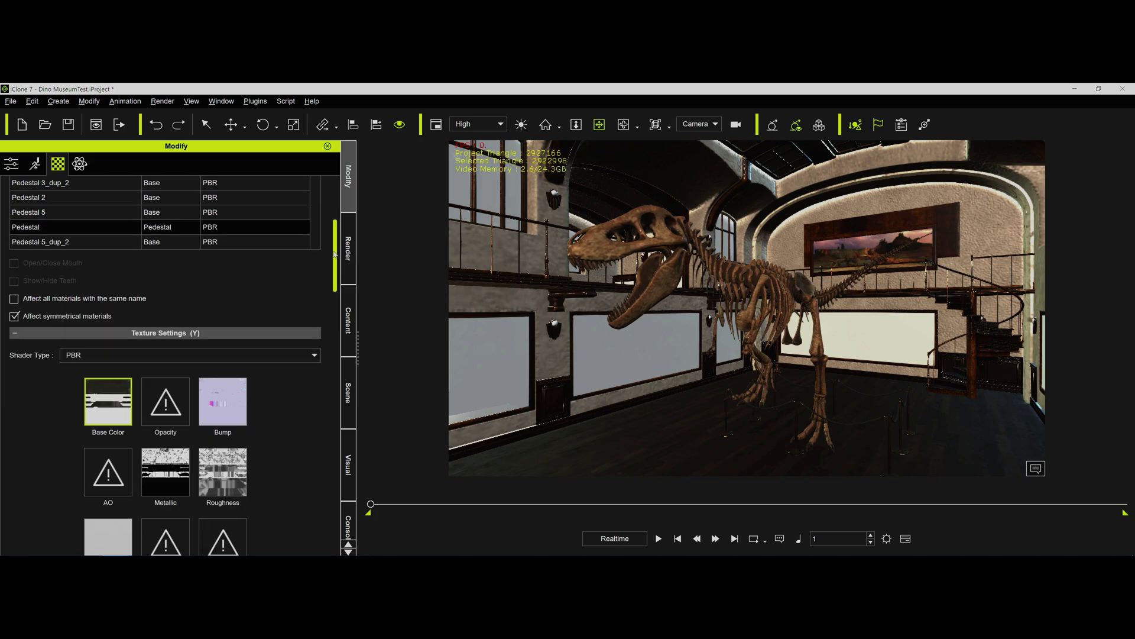
{"action": "scroll", "coordinate": [335, 254], "scroll_direction": "up", "scroll_amount": 3}
Step: Check PBR maps on the gallery frame Paint and Base materials and Showcase High Light Daz_dup_10 Light
{"action": "left_click", "coordinate": [74, 248]}
{"action": "left_click", "coordinate": [65, 218]}
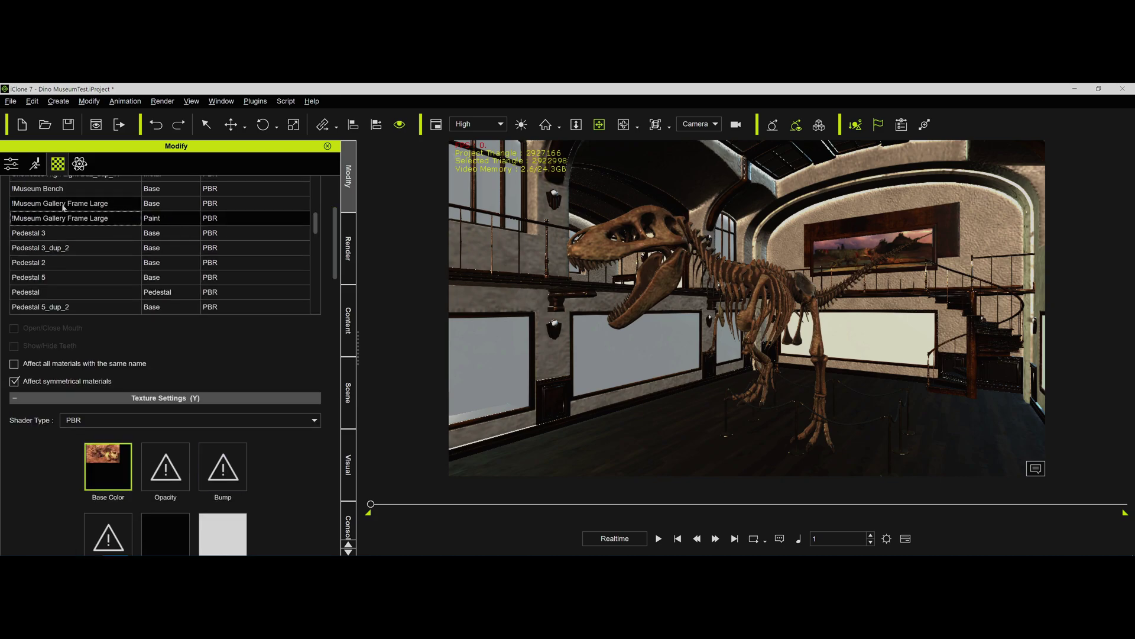
{"action": "left_click", "coordinate": [63, 204]}
{"action": "scroll", "coordinate": [72, 243], "scroll_direction": "up", "scroll_amount": 2}
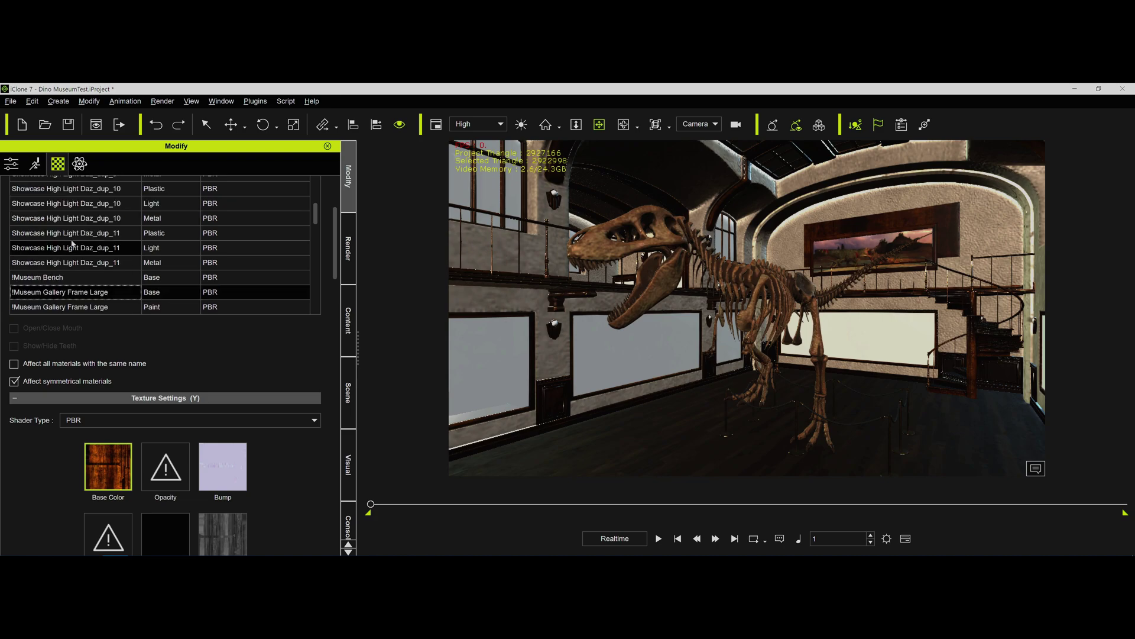
{"action": "left_click", "coordinate": [70, 218]}
{"action": "left_click", "coordinate": [74, 203]}
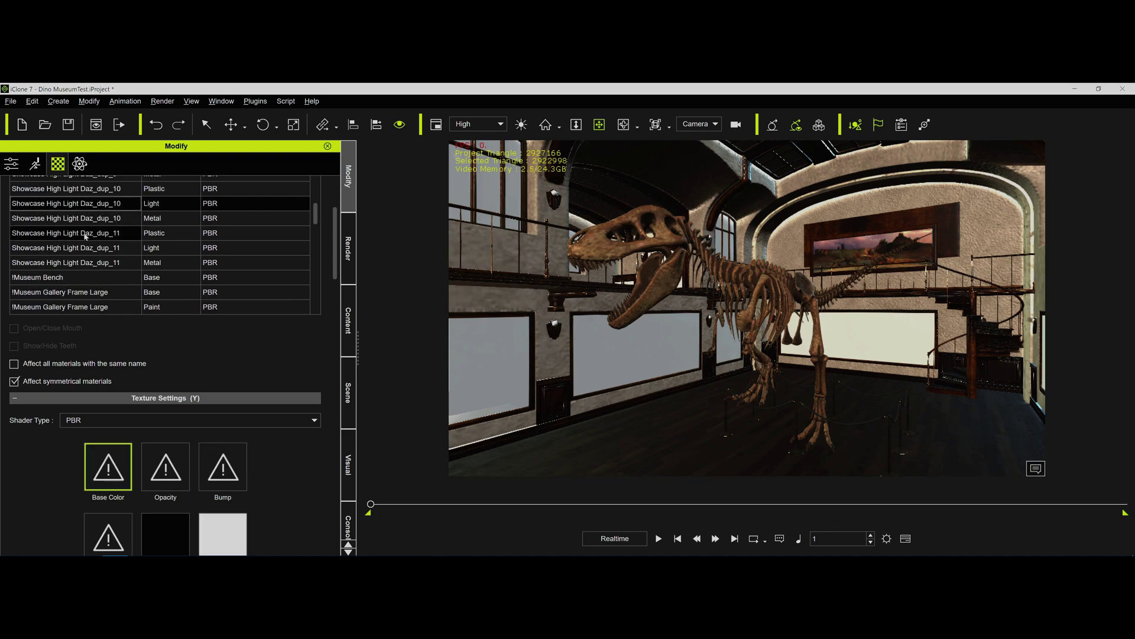
Step: Check PBR maps on Showcase Metal and Plastic, Wall Right Windows Large_Base, and Gallery Side Right Base
{"action": "scroll", "coordinate": [83, 237], "scroll_direction": "up", "scroll_amount": 3}
{"action": "left_click", "coordinate": [77, 218]}
{"action": "scroll", "coordinate": [77, 238], "scroll_direction": "up", "scroll_amount": 3}
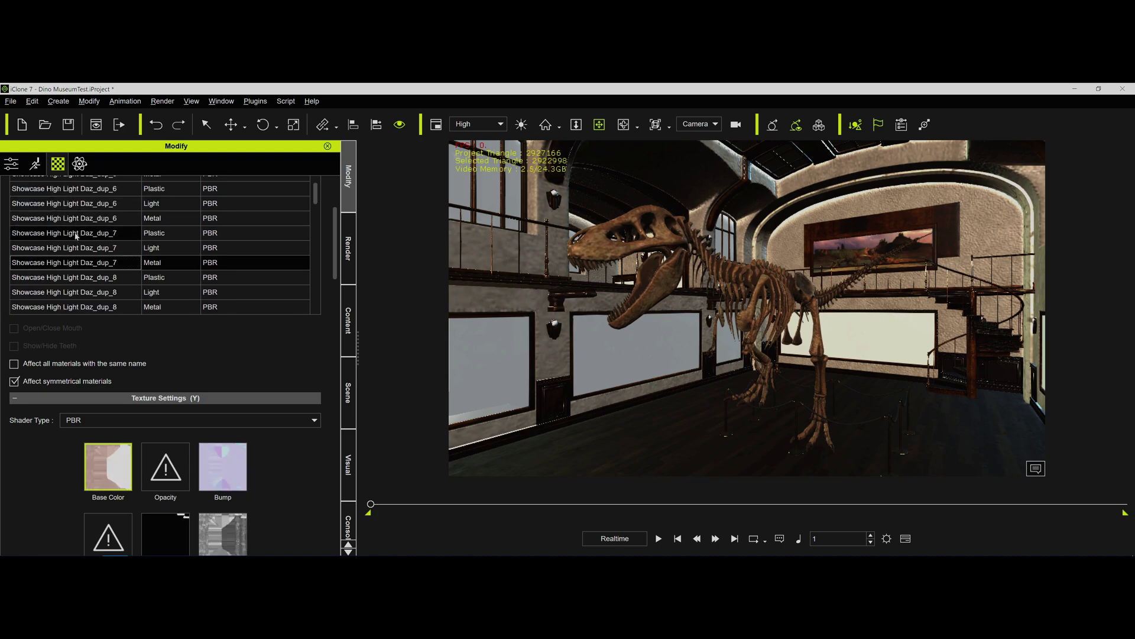
{"action": "left_click", "coordinate": [71, 235]}
{"action": "key", "text": "Up"}
{"action": "key", "text": "Up"}
{"action": "key", "text": "Up"}
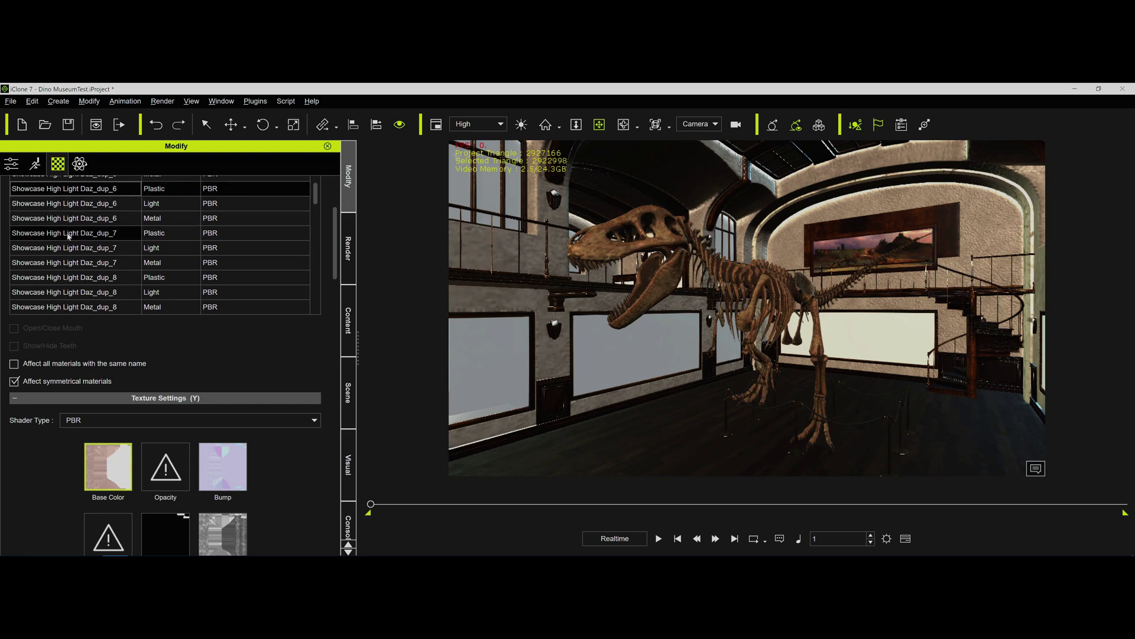
{"action": "scroll", "coordinate": [69, 236], "scroll_direction": "up", "scroll_amount": 5}
{"action": "scroll", "coordinate": [67, 235], "scroll_direction": "up", "scroll_amount": 5}
{"action": "left_click", "coordinate": [67, 233]}
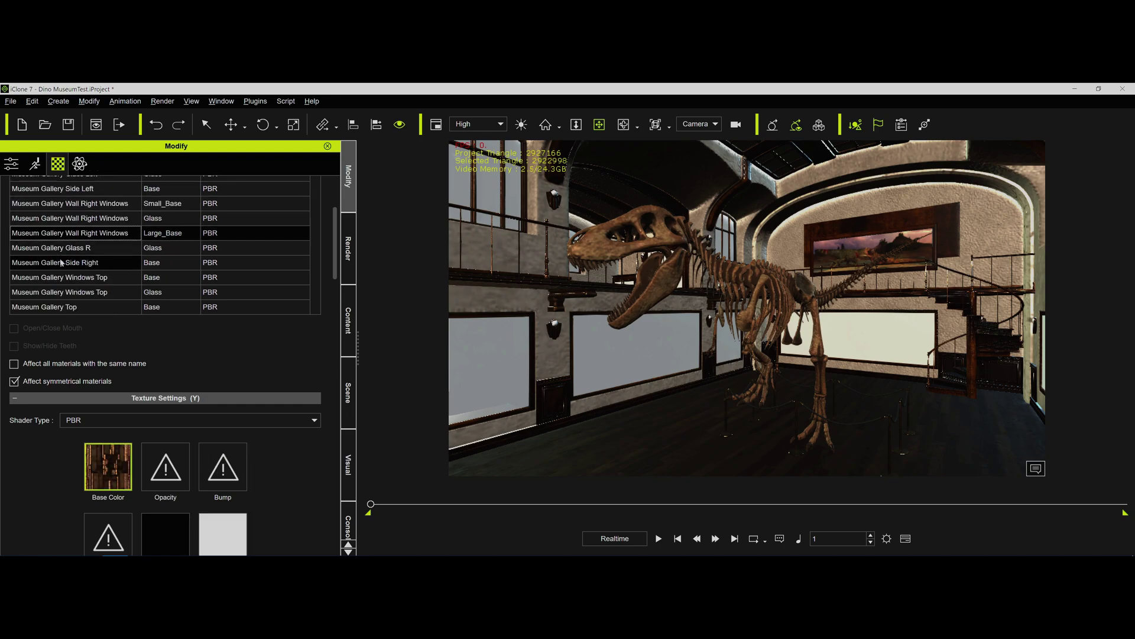
{"action": "left_click", "coordinate": [61, 262]}
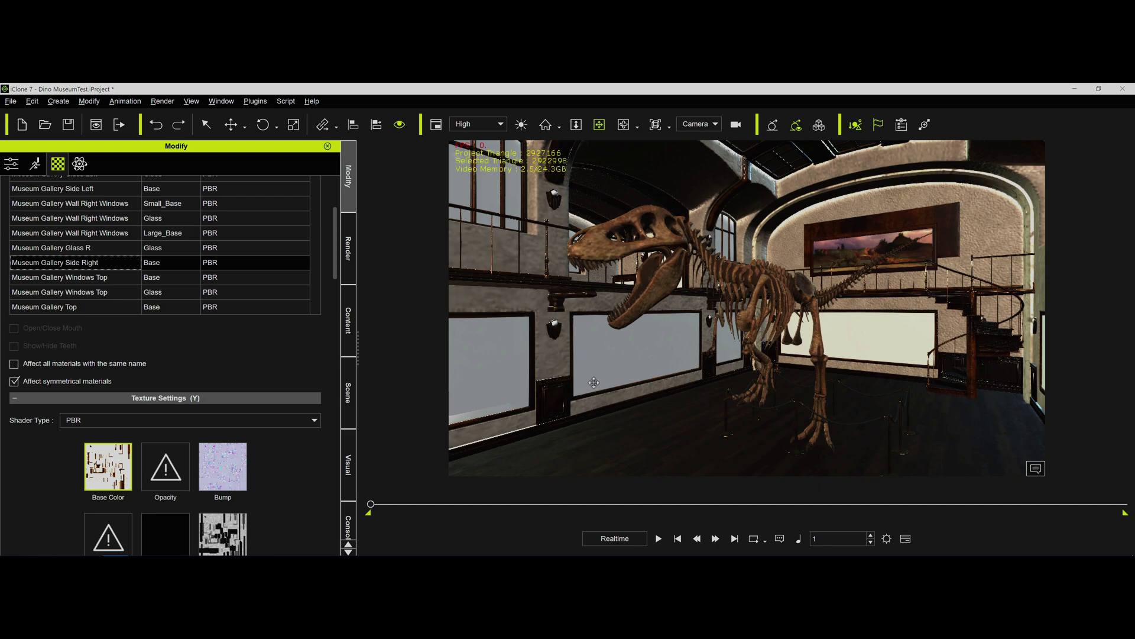